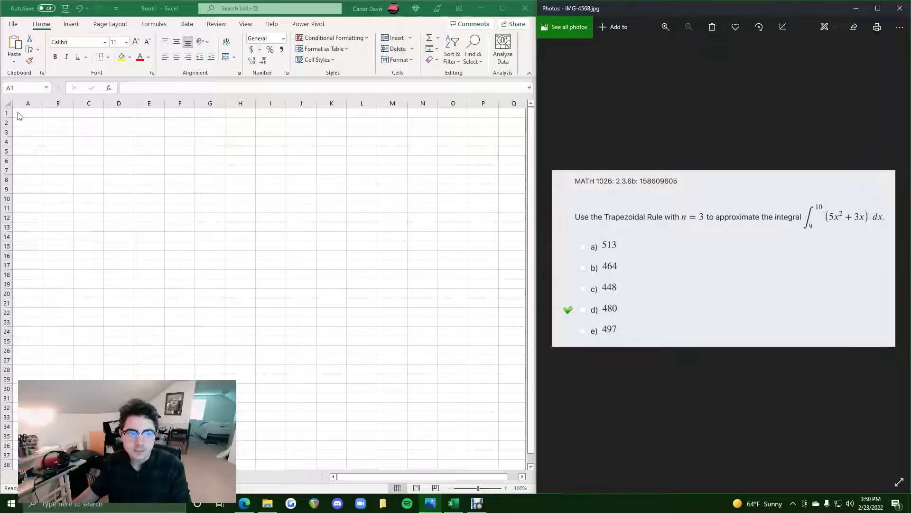
Step: Label cells A1 and A2 as x and y, and enter 9 as the first x value in B1
type("x")
key("Return")
type("y")
key("Return")
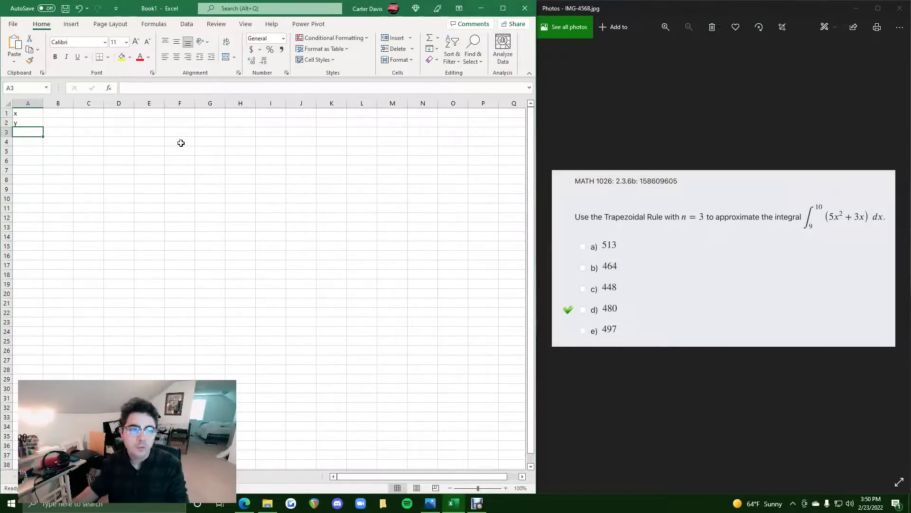
left_click(53, 113)
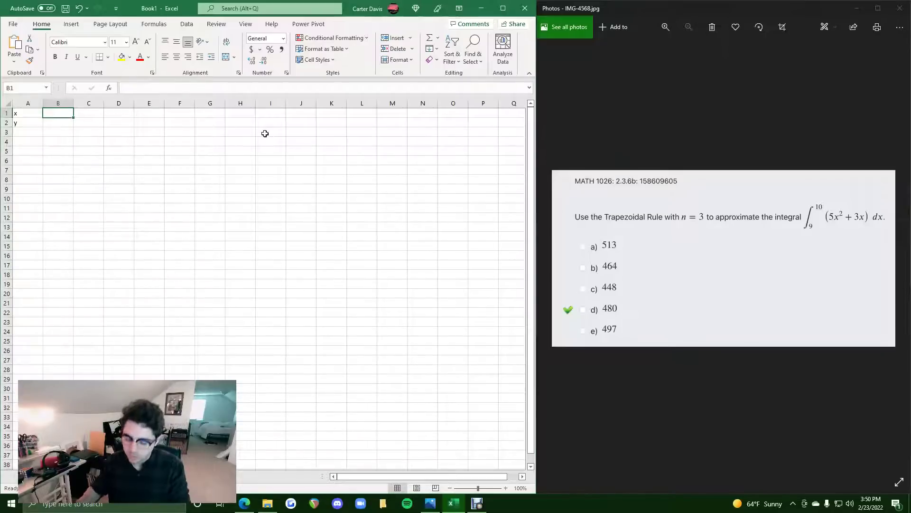
type("9")
key("Return")
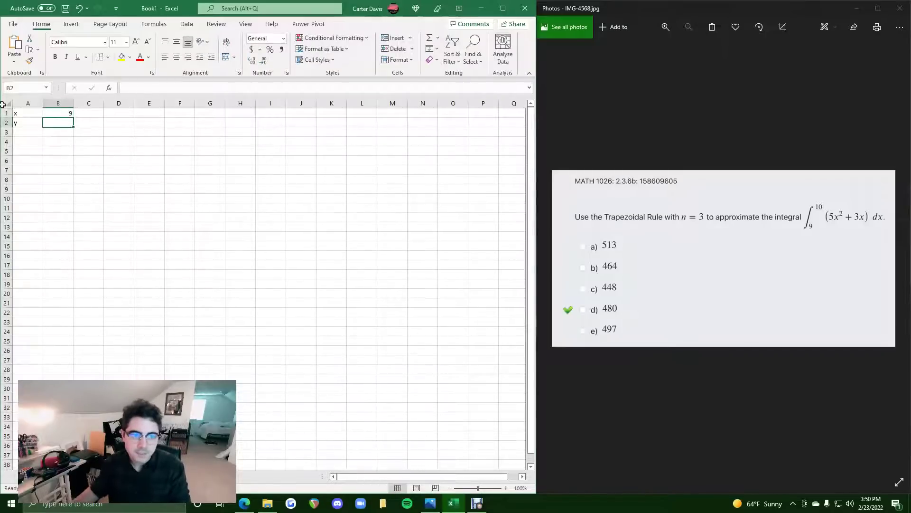
left_click(65, 113)
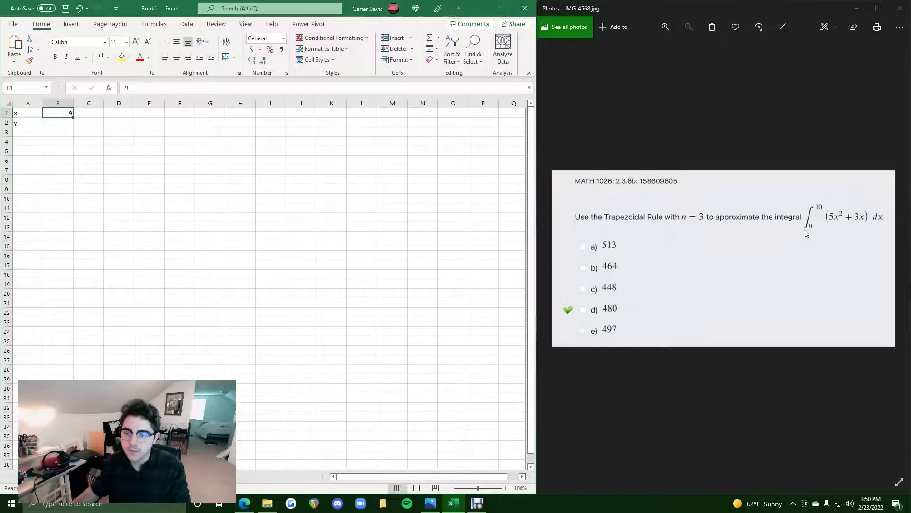
Step: Calculate the interval width in F4 with the formula =(10-9)/3
left_click(169, 141)
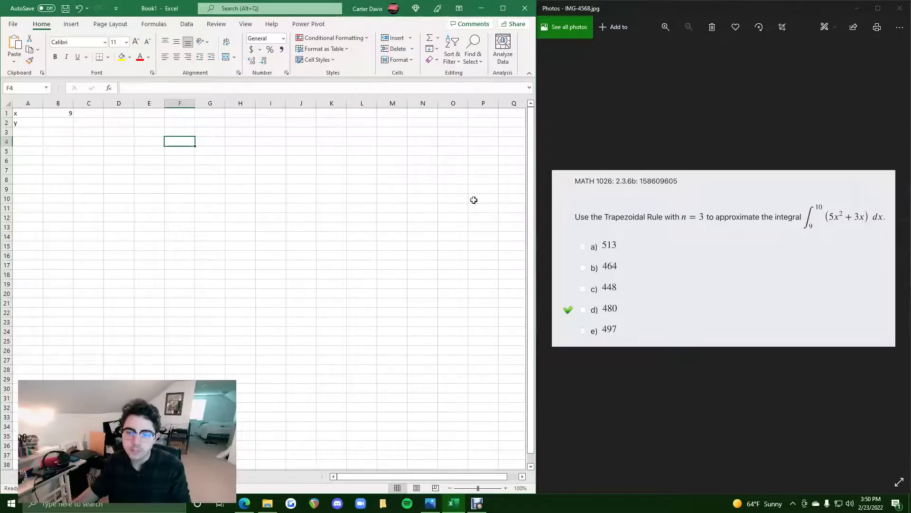
type("=")
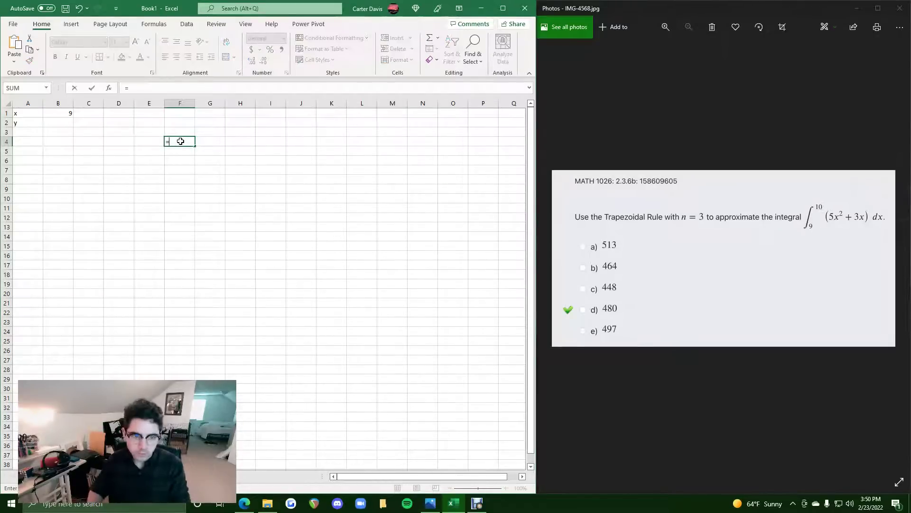
type("(10-9)/3")
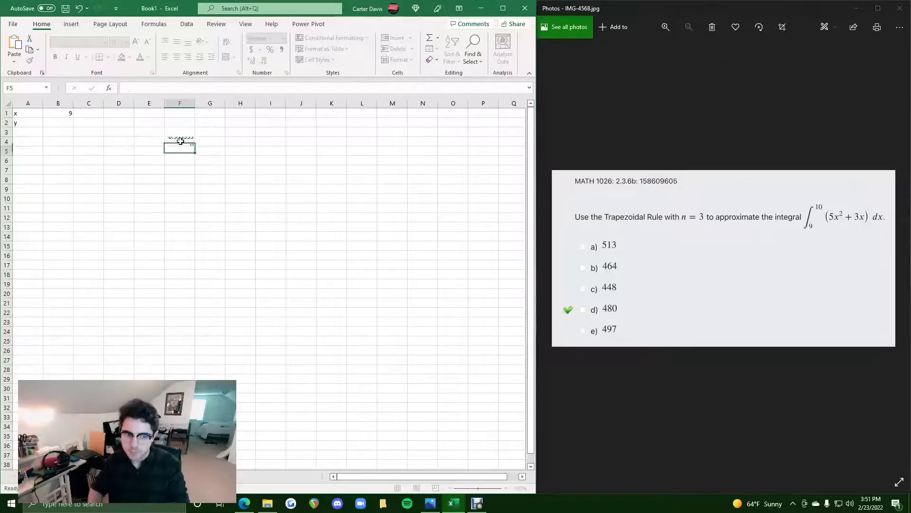
key("Return")
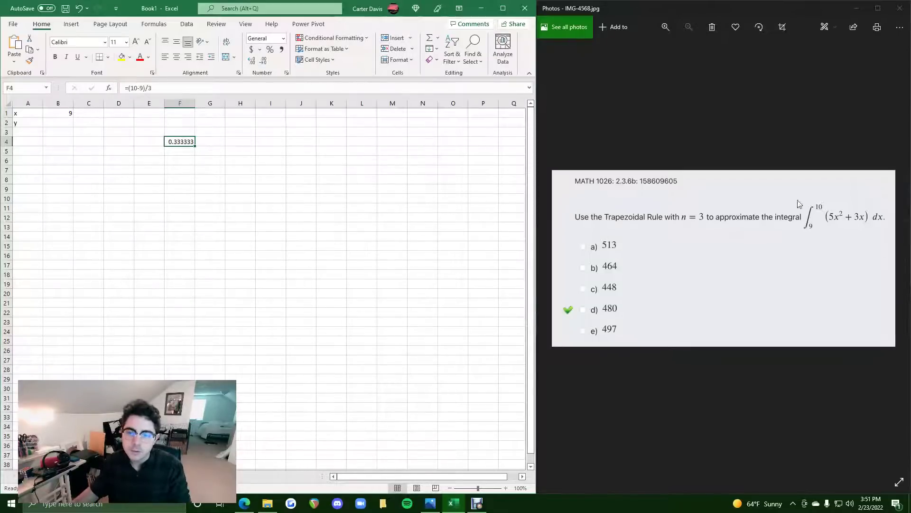
Step: Enter =B1+0.33333333333333 in C1 and fill the formula across to E1 to complete the x values
left_click(84, 111)
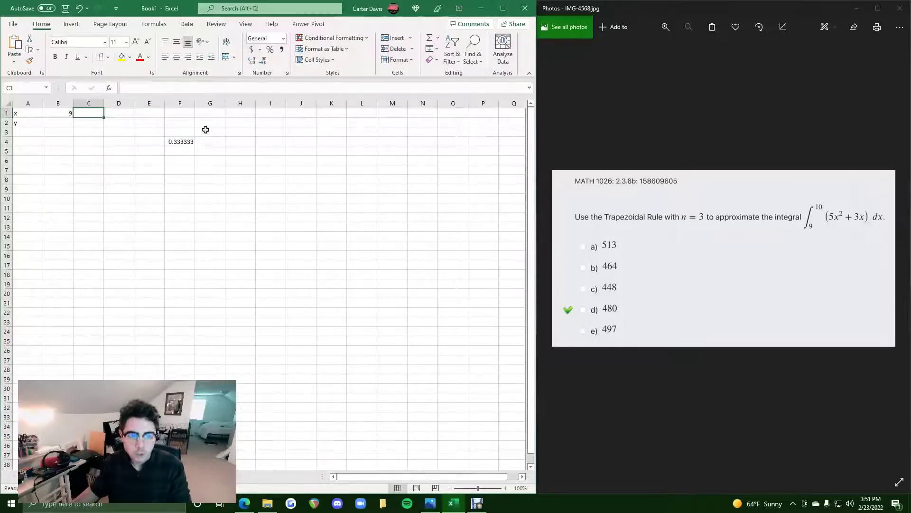
type("=")
left_click(67, 118)
type("+0.3333333333333")
key("Return")
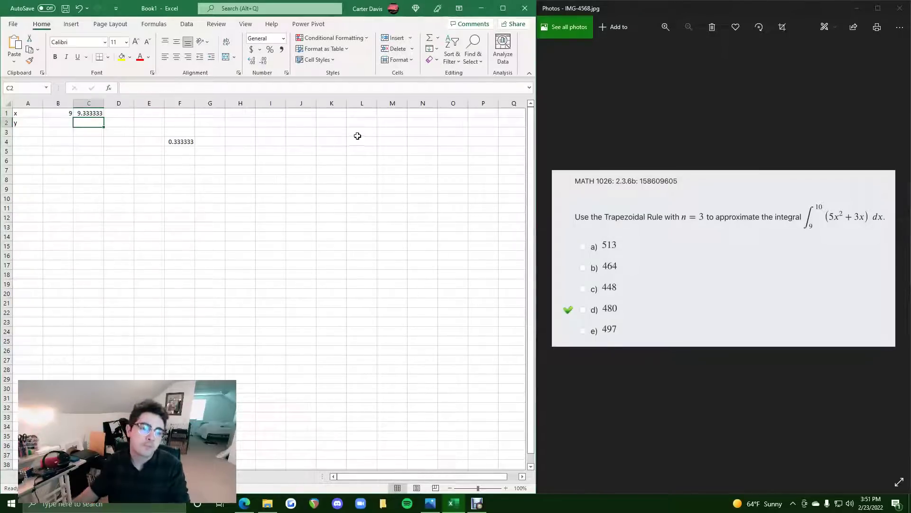
left_click(88, 114)
left_click_drag(105, 117, 165, 118)
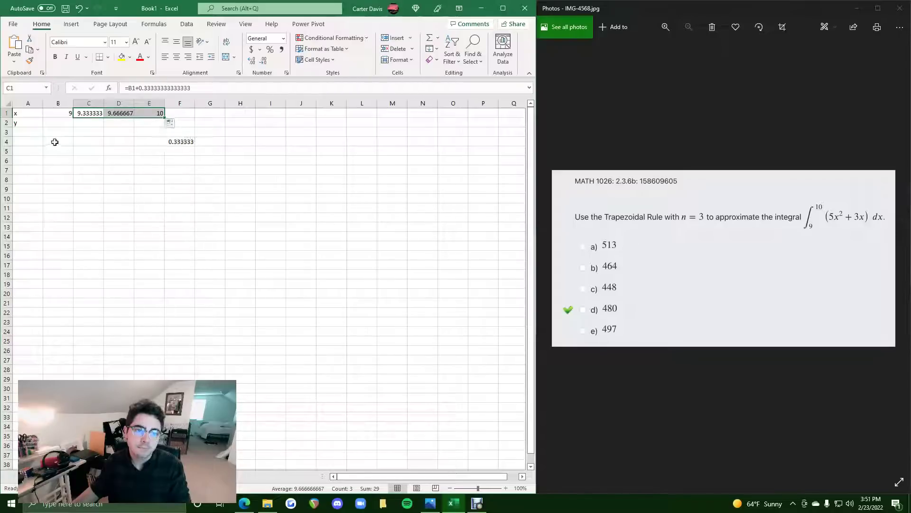
Step: Enter =5*B1^2+3*B1 in B2 and fill the formula across to E2 to calculate the y values
left_click(63, 122)
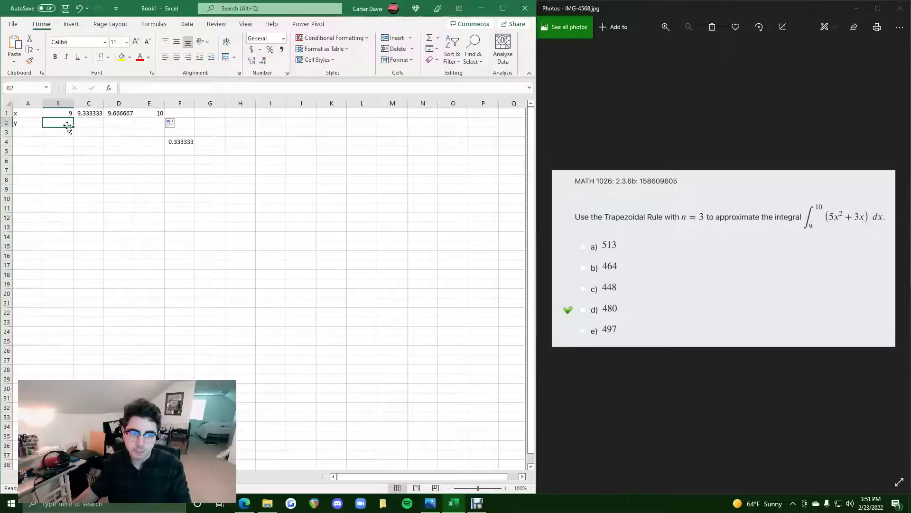
type("=5*")
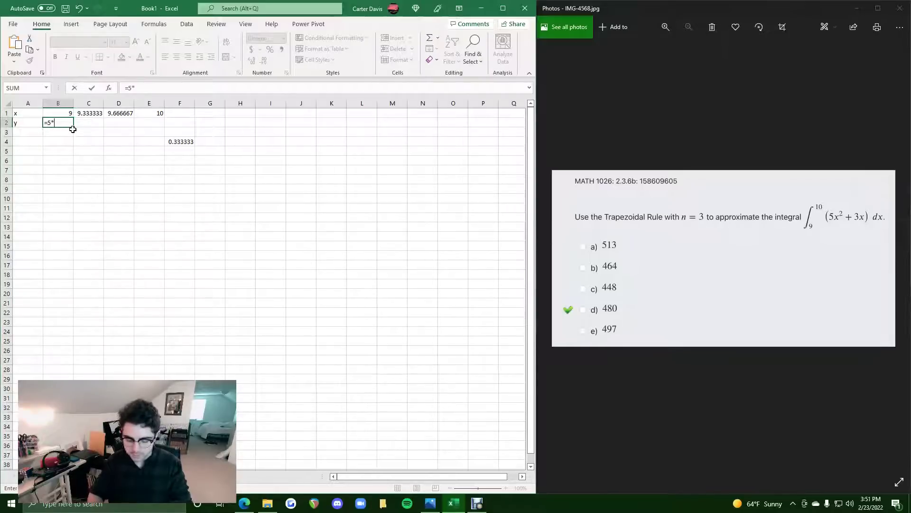
left_click(62, 115)
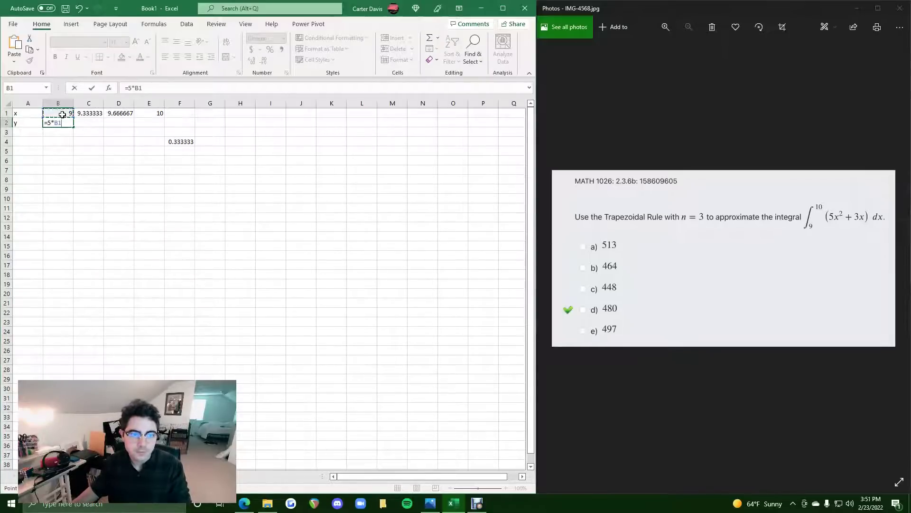
type("^2")
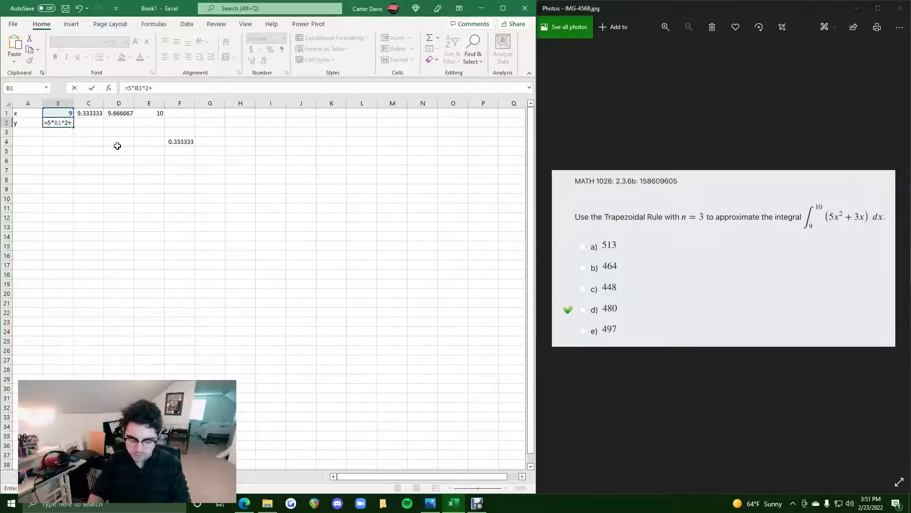
type("+3*")
left_click(67, 113)
key("Return")
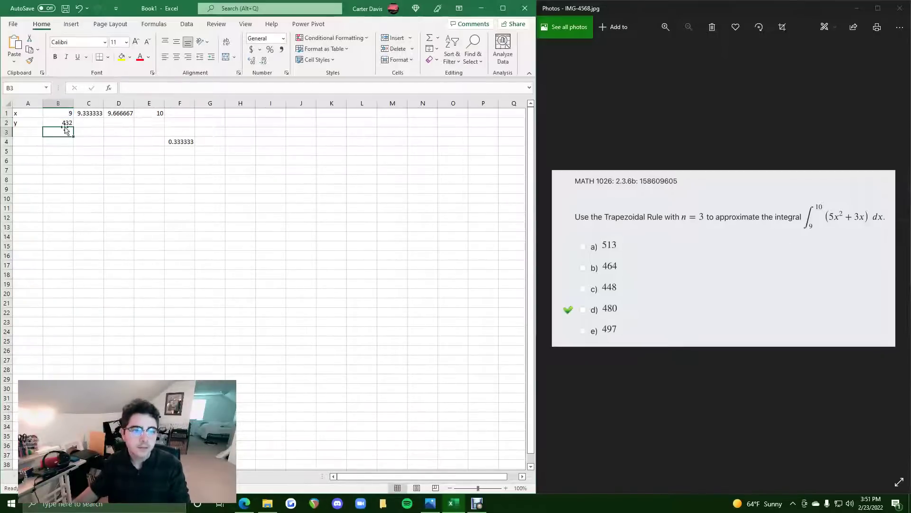
left_click(69, 123)
left_click_drag(73, 127, 156, 124)
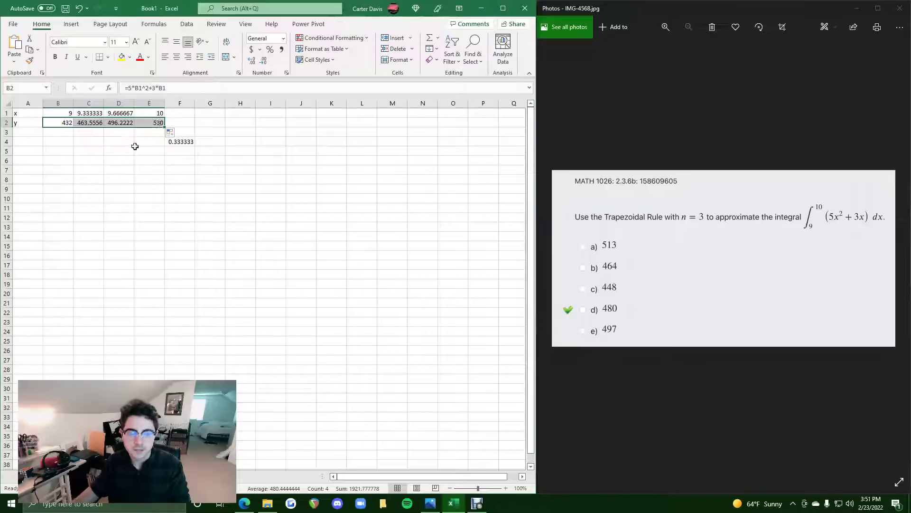
Step: Calculate the trapezoidal approximation in D6 with =0.5(.33333333333)*(B2+2*(SUM(C2:D2))+E2), accepting the suggested formula correction
left_click(112, 162)
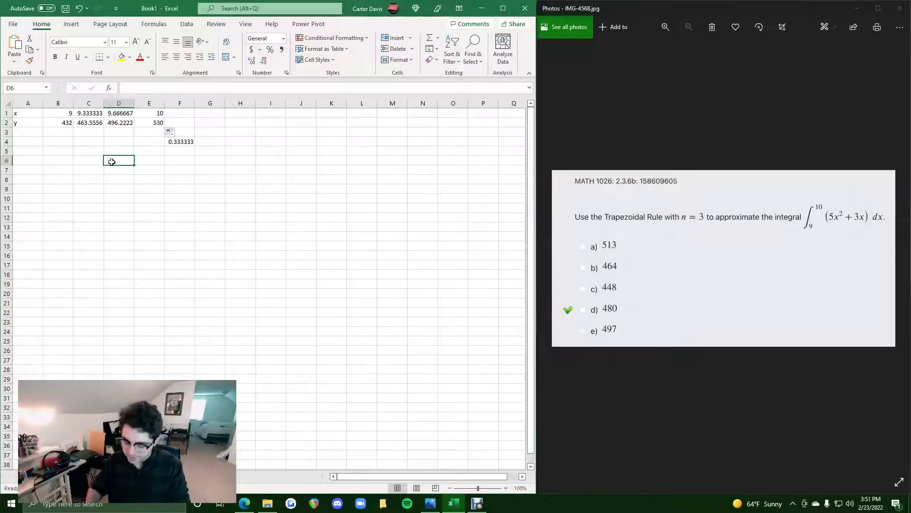
type("=0.5(")
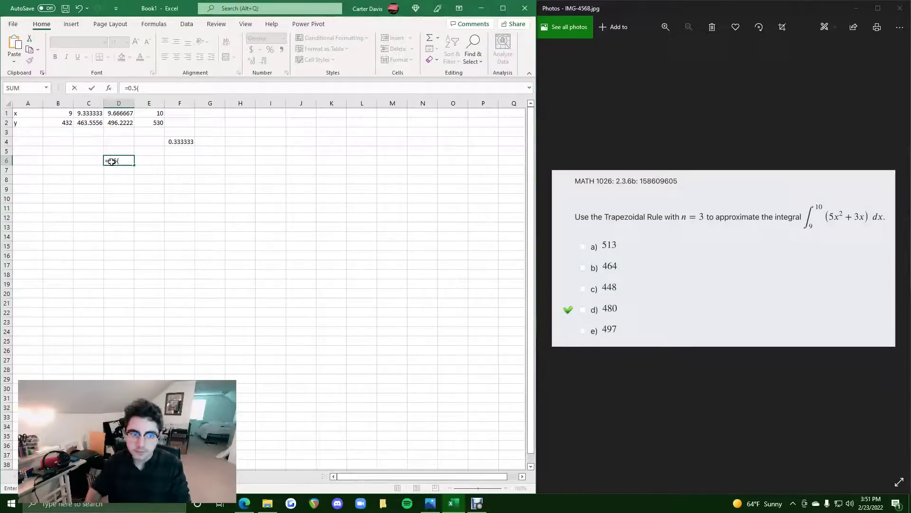
type(".33333333333)*(")
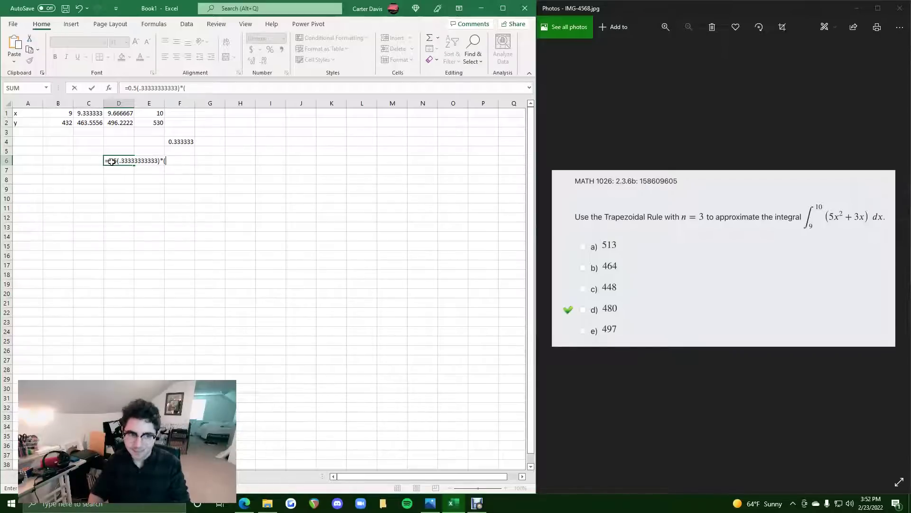
left_click(66, 125)
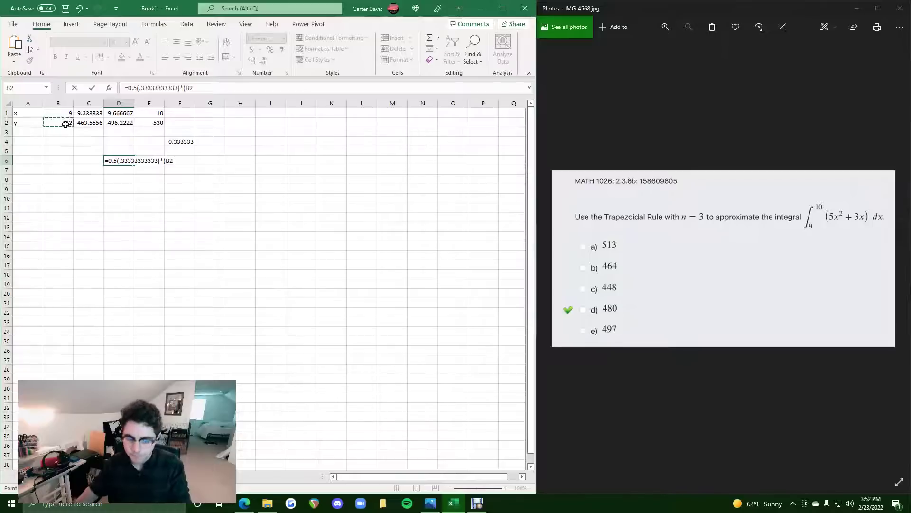
type("+")
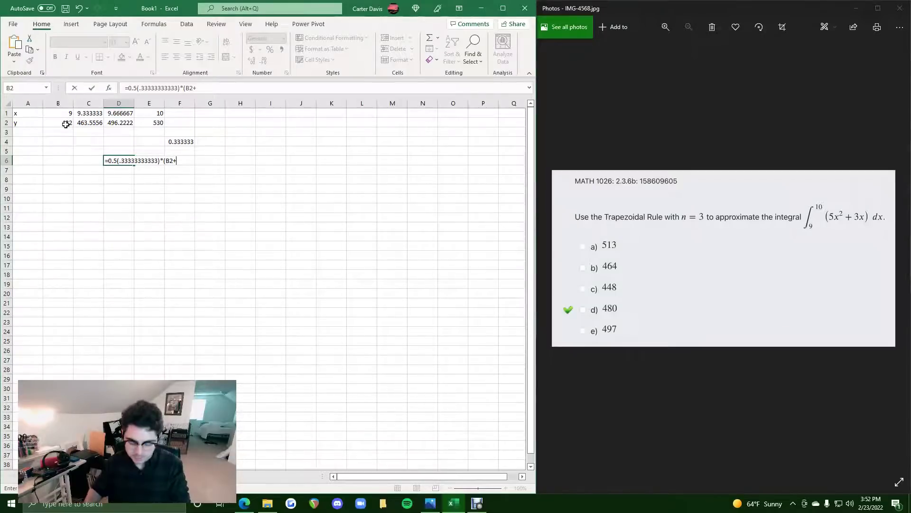
type("2*(")
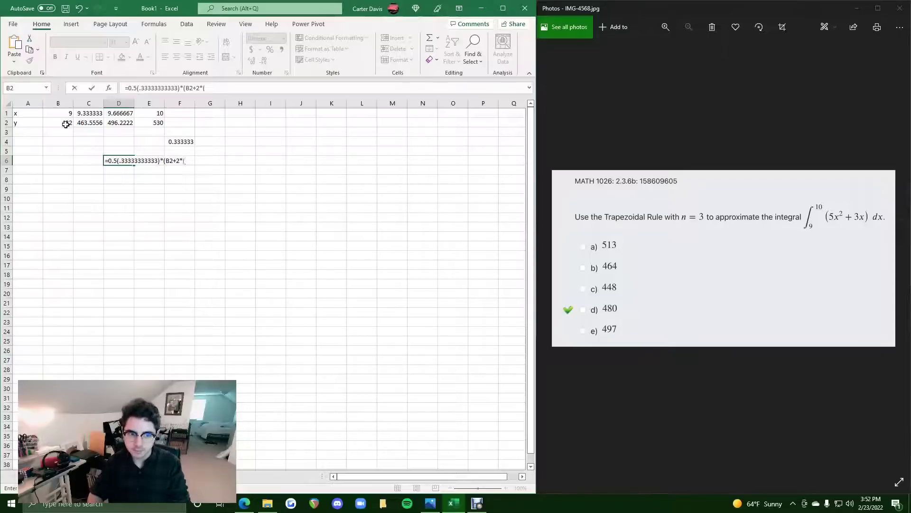
type("SUM(")
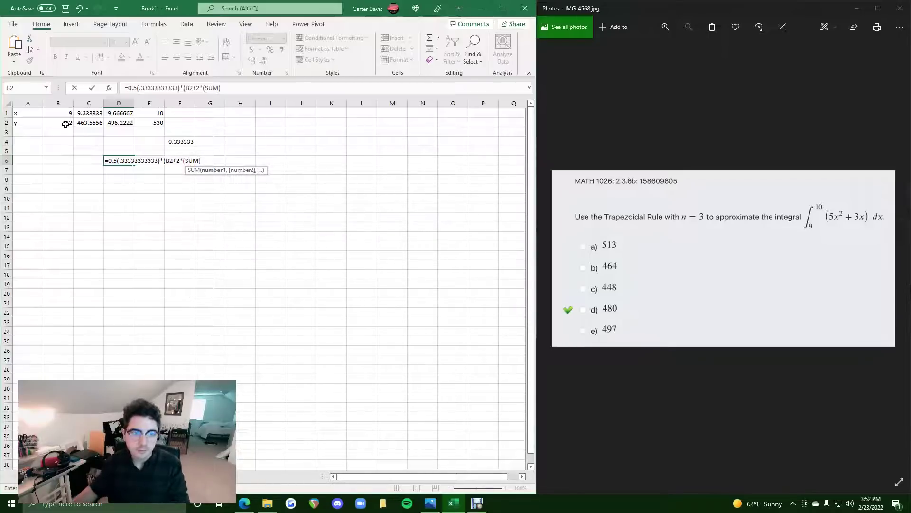
left_click_drag(87, 124, 115, 124)
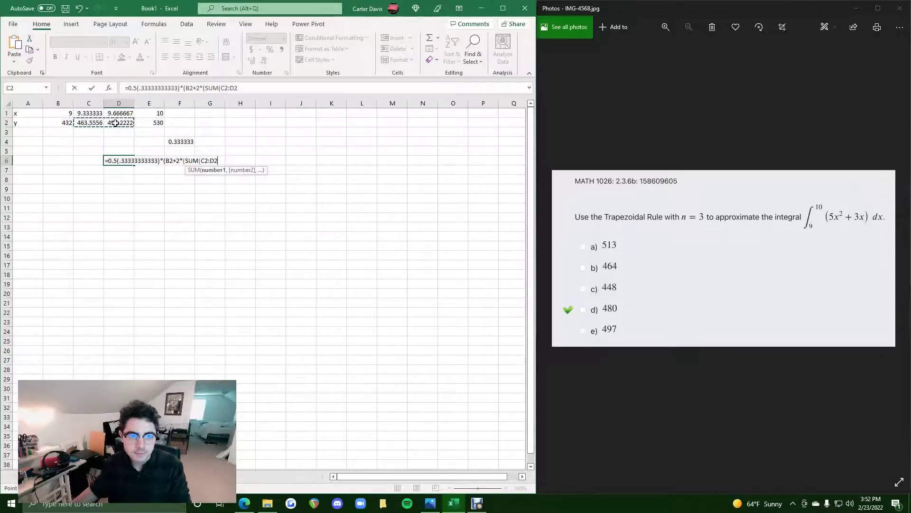
type("))")
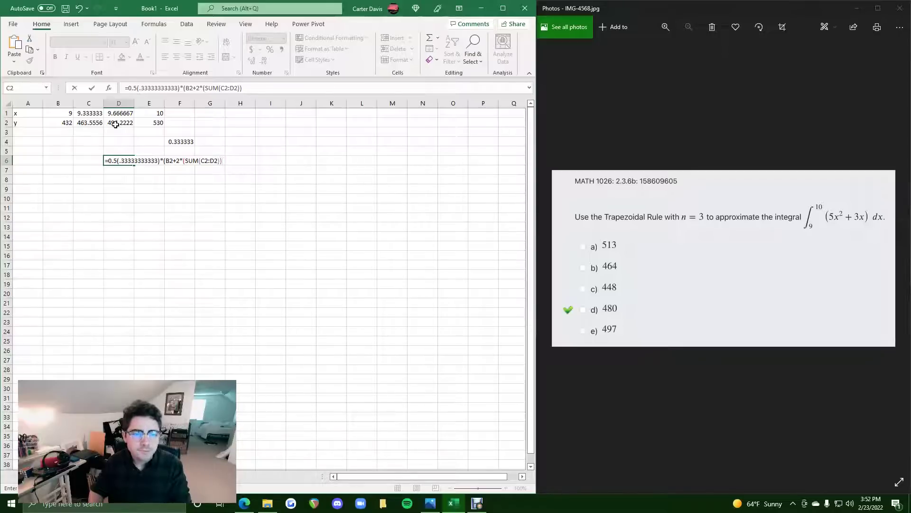
type("+")
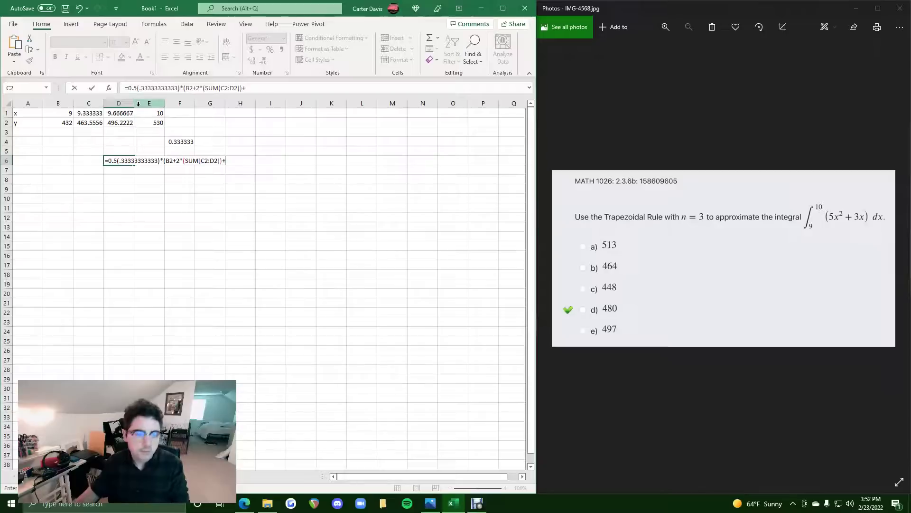
left_click(158, 123)
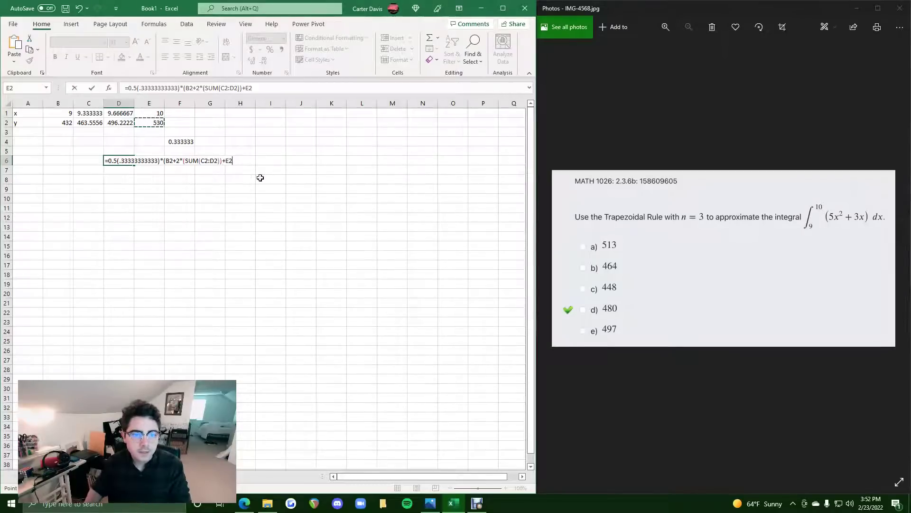
type(")")
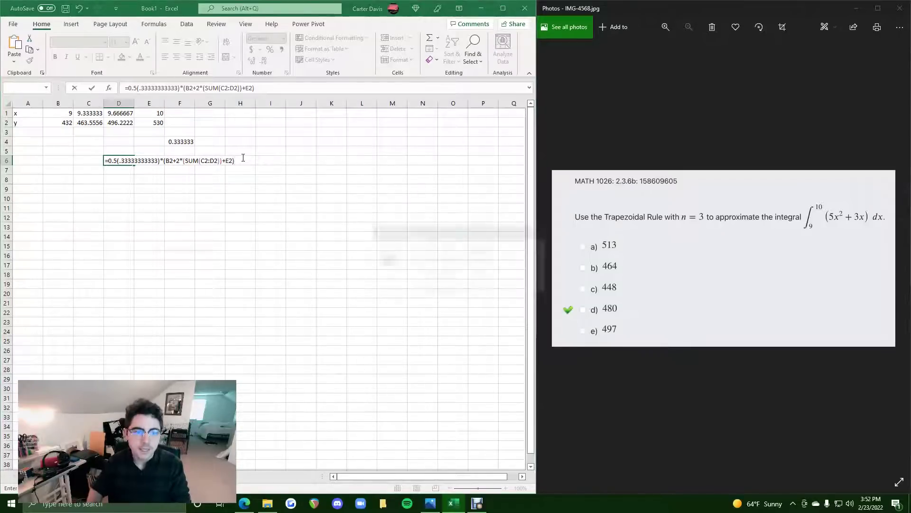
key("Return")
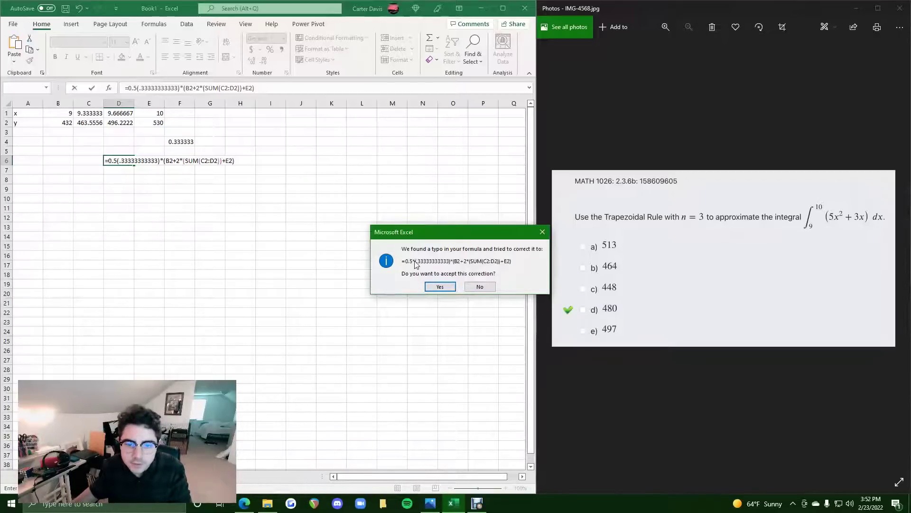
left_click(437, 286)
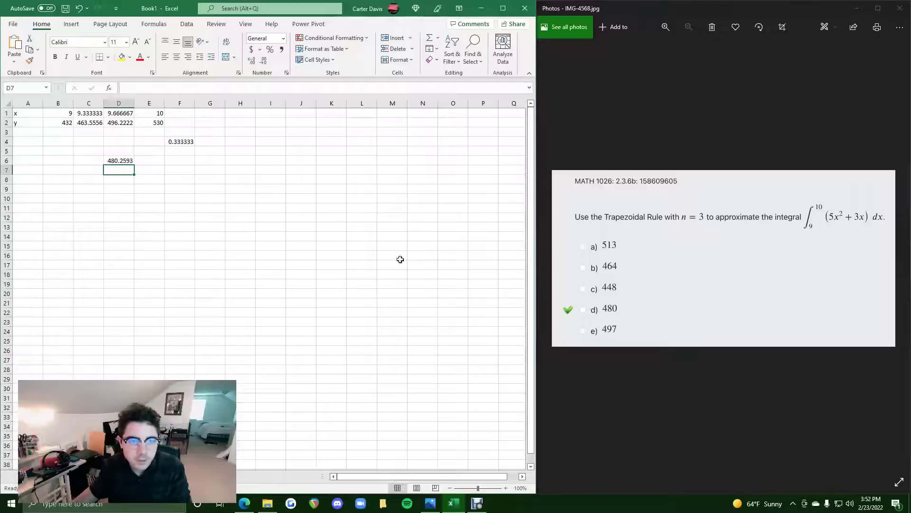
left_click(127, 159)
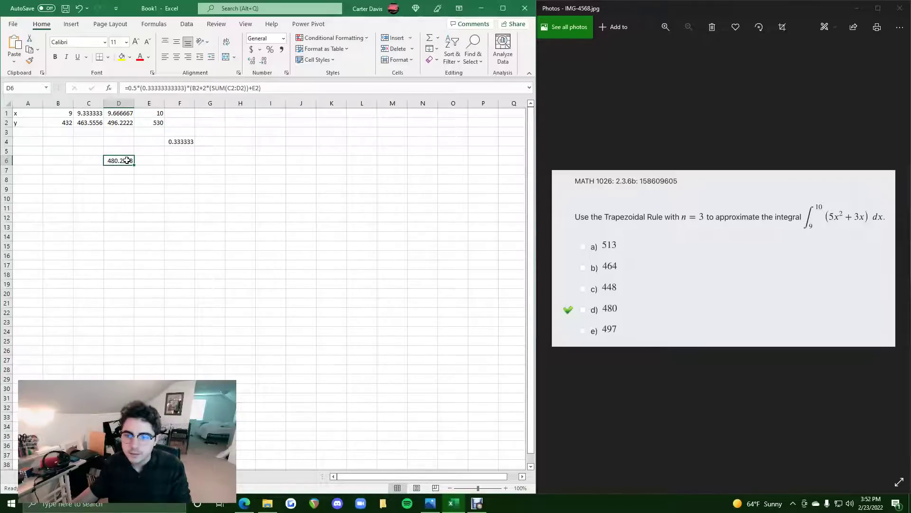
Step: Switch to Photos and show the next problem image
left_click(714, 222)
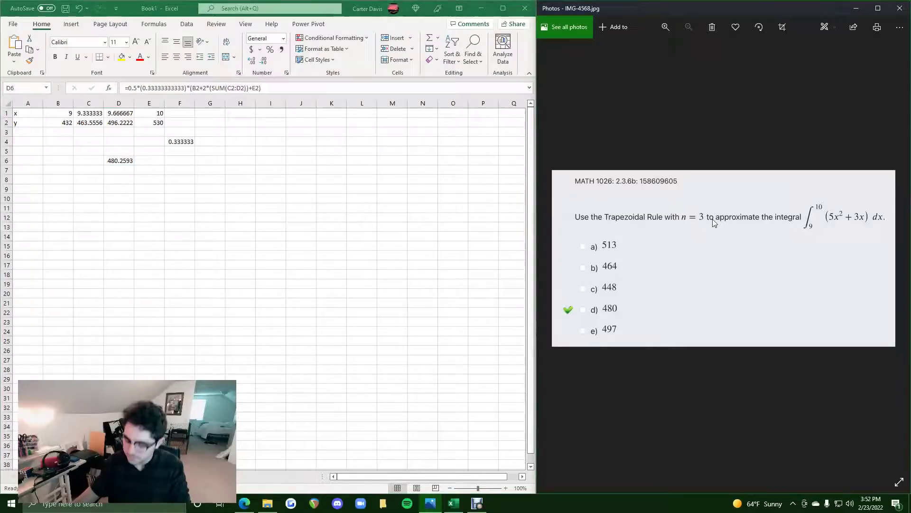
key("Right")
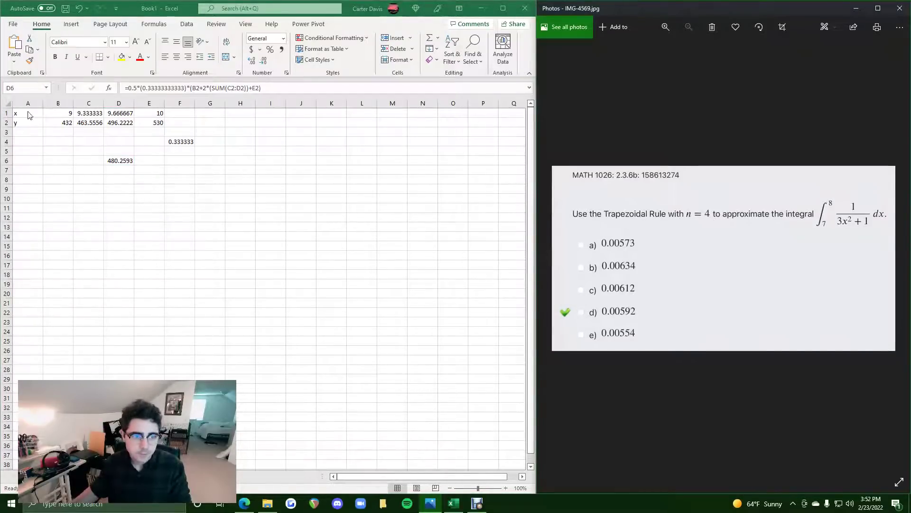
Step: Create a new blank workbook and close Book1, placing the new workbook window beside the problem image
left_click(10, 18)
left_click(13, 23)
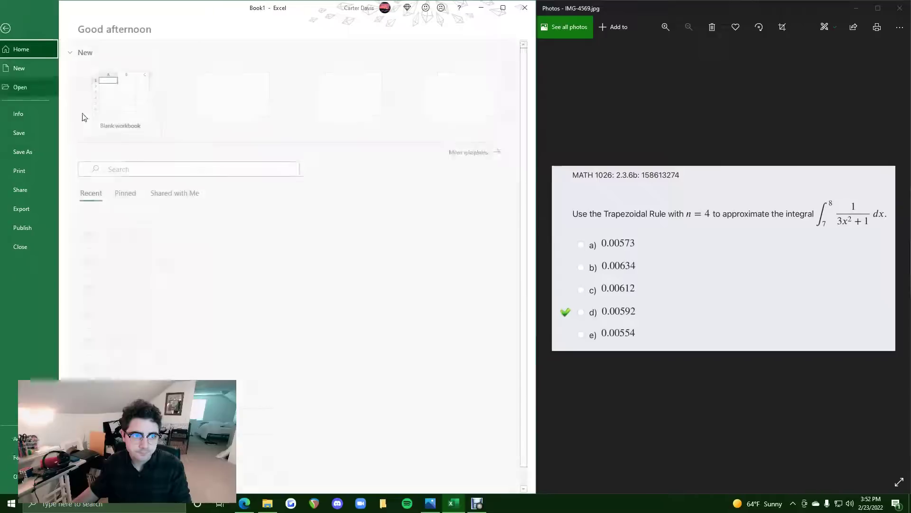
left_click(133, 93)
left_click(525, 8)
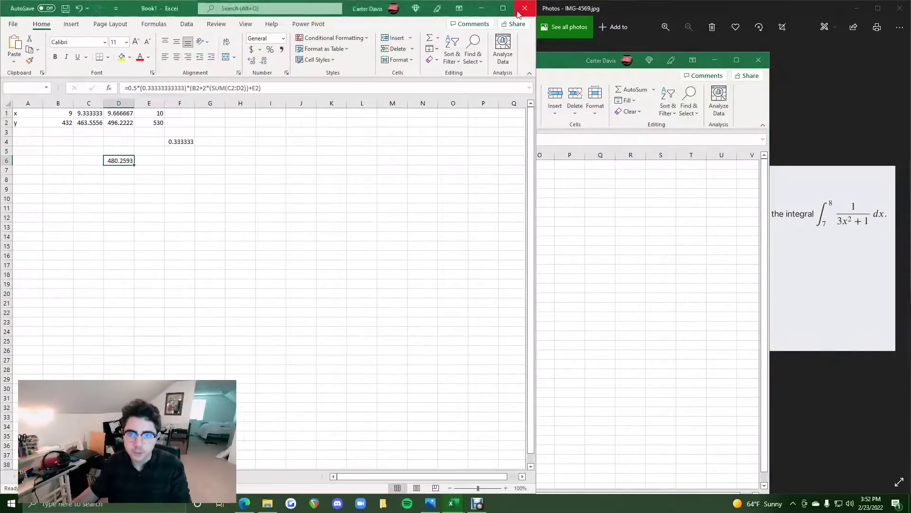
left_click(315, 302)
left_click_drag(546, 59, 1, 44)
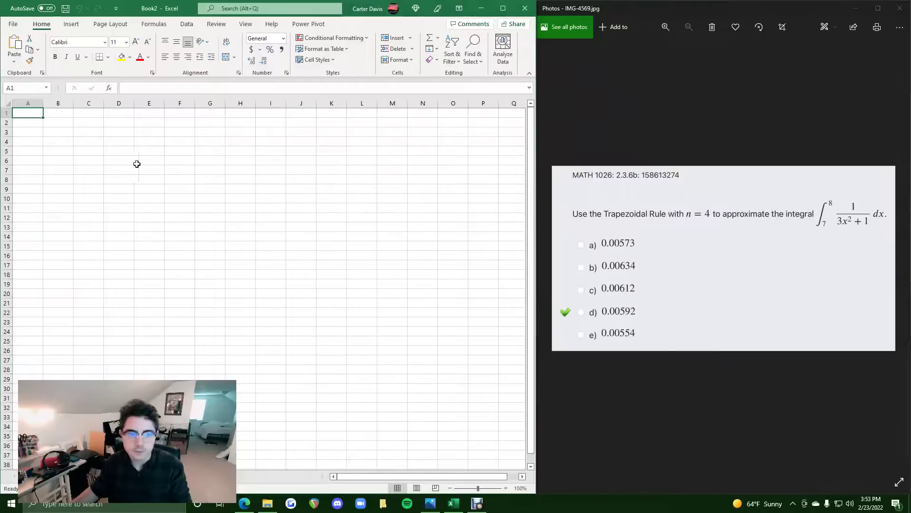
Step: Label A1 as x and A2 as y, and enter the lower limit 7 in B1
scroll(63, 149, "up", 4)
type("x")
key("Return")
type("y")
key("Return")
left_click(73, 118)
type("7")
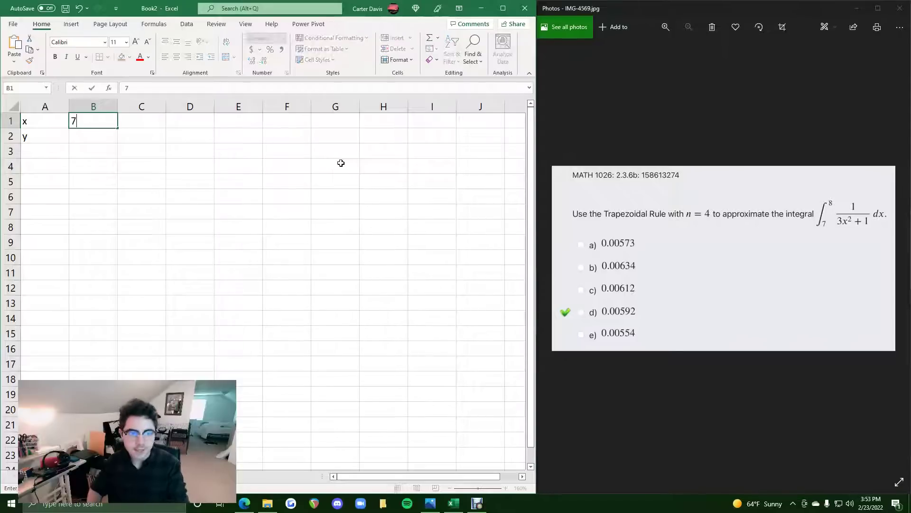
key("Return")
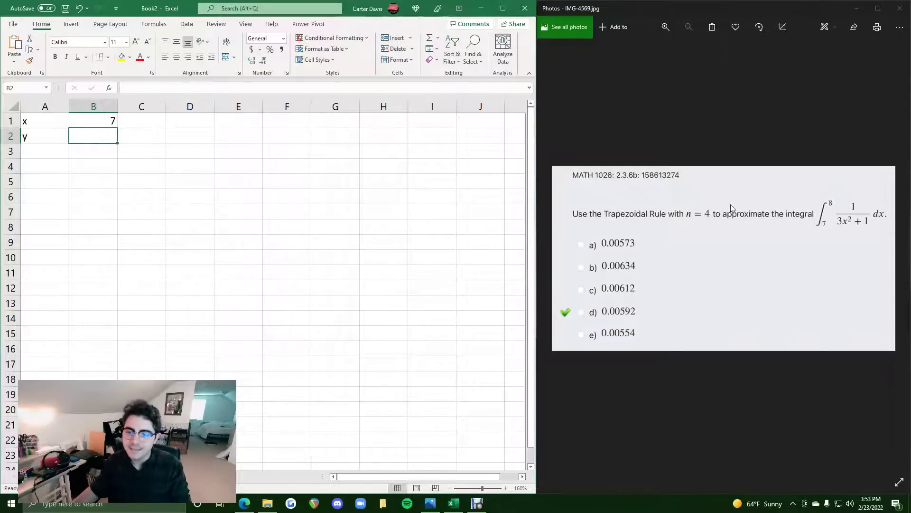
Step: Try to enter the interval width as 1/4 in E5, and undo the entry
left_click(237, 185)
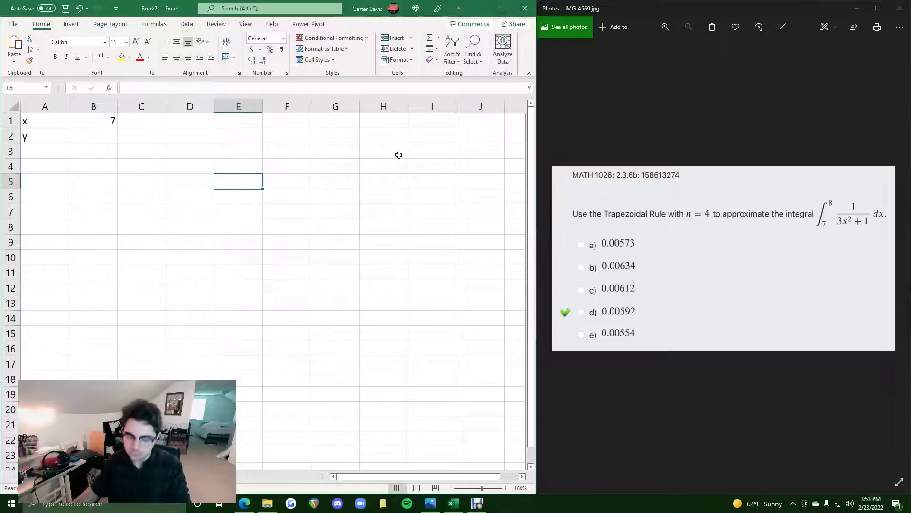
type("1/4")
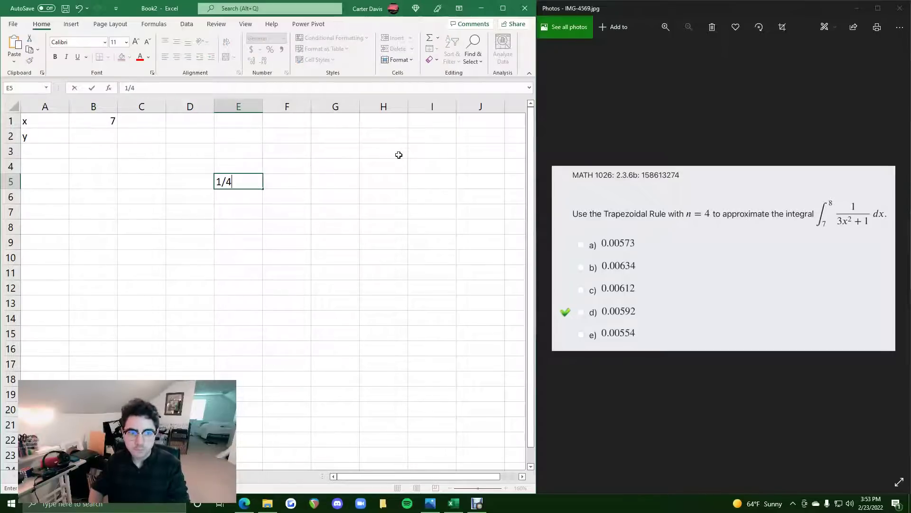
key("Return")
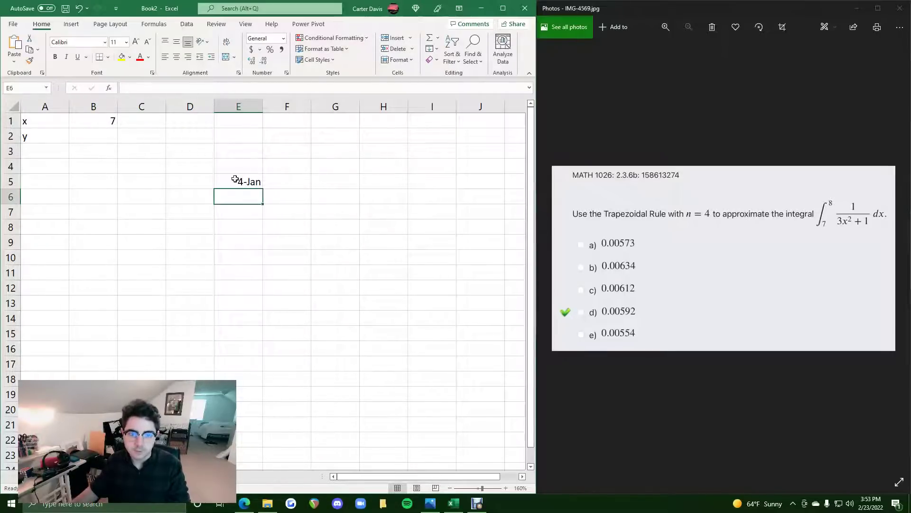
left_click(256, 179)
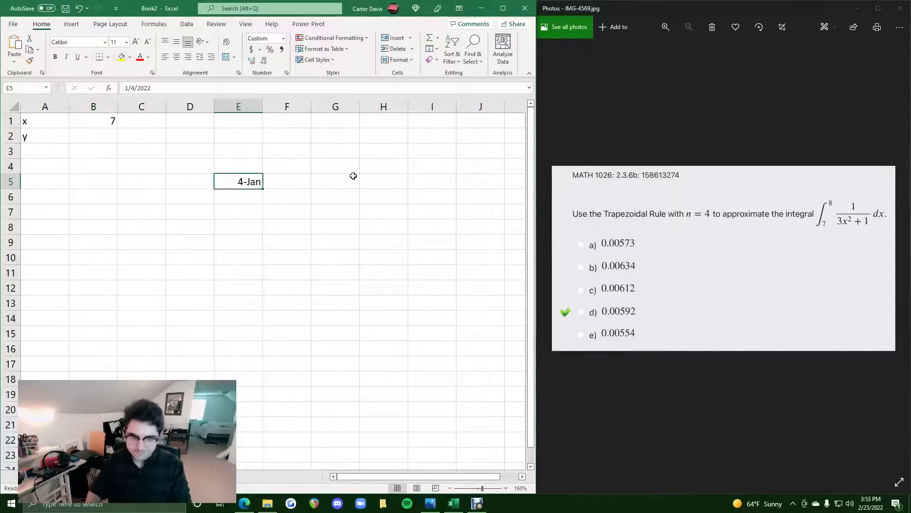
key("ctrl+z")
Step: Calculate the interval width in F4 with =1/4
left_click(276, 164)
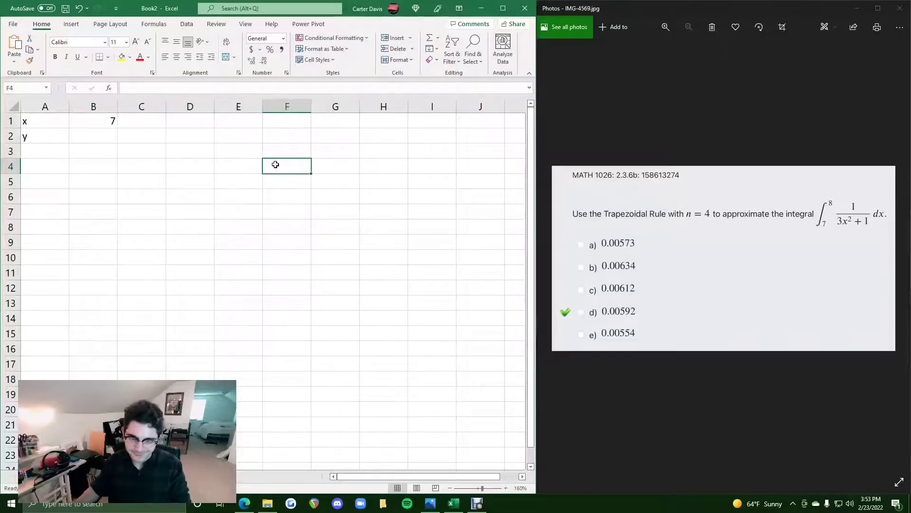
type("=1/4")
key("Return")
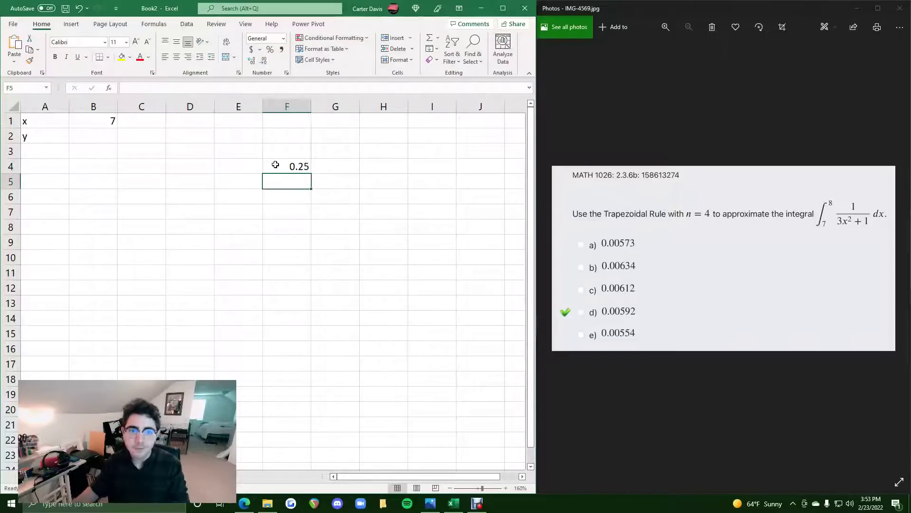
Step: Enter =B1+0.25 in C1 and fill the formula across to F1 to complete the x values
left_click(131, 117)
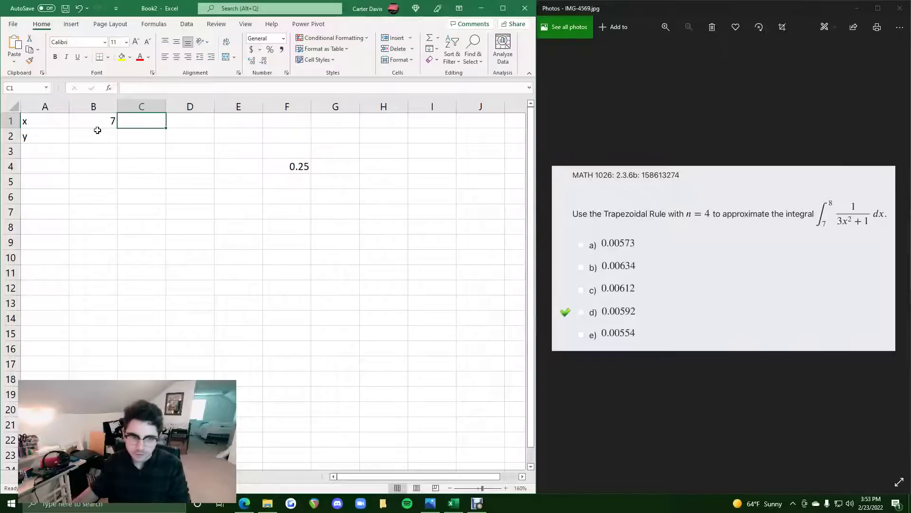
type("=")
left_click(98, 122)
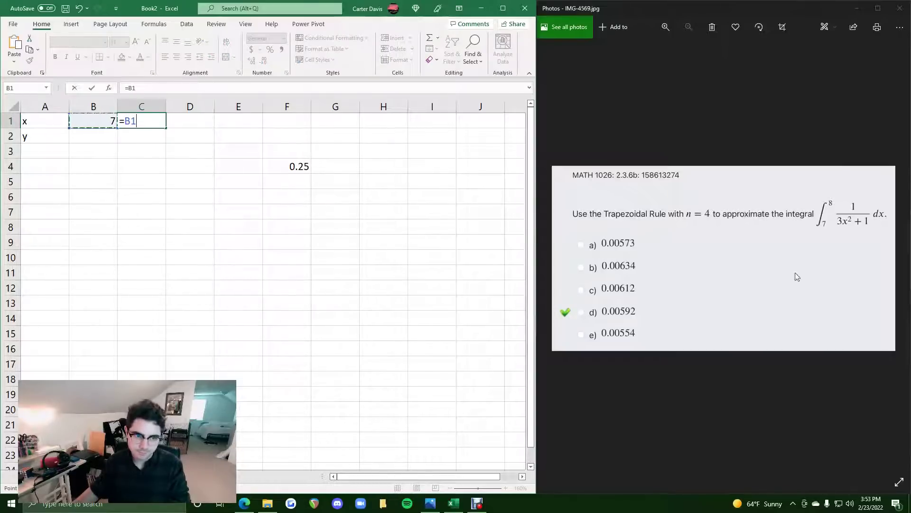
type("+0.")
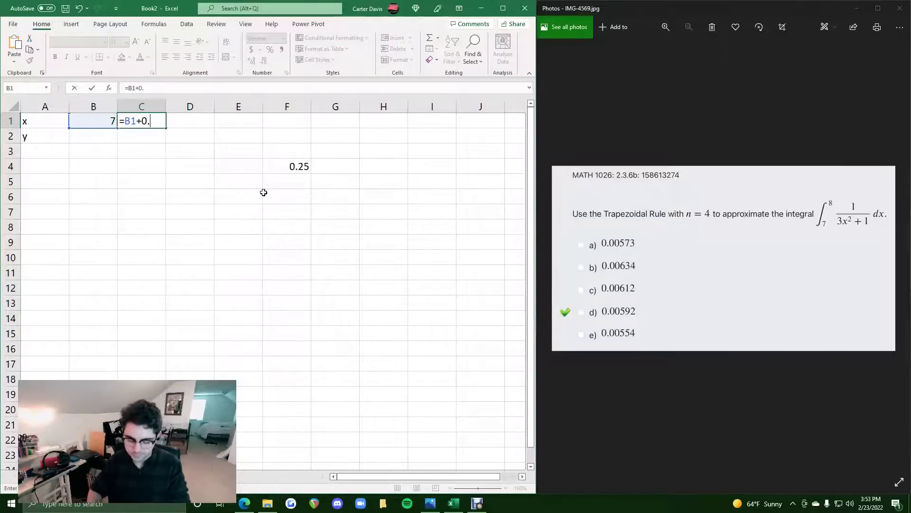
type("25")
key("Return")
left_click(149, 121)
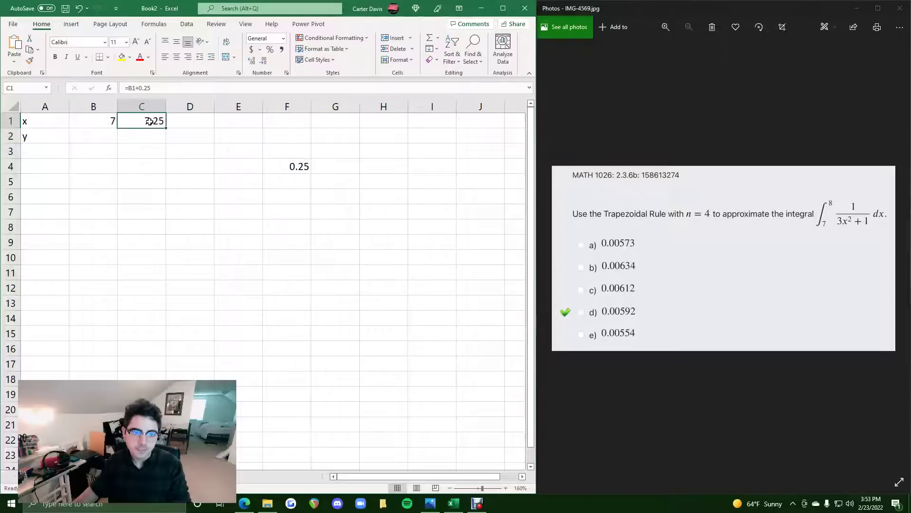
left_click_drag(165, 127, 296, 117)
Step: Enter =1/(3*B1^2+1) in B2 and fill the formula across to F2 to calculate the y values
left_click(88, 131)
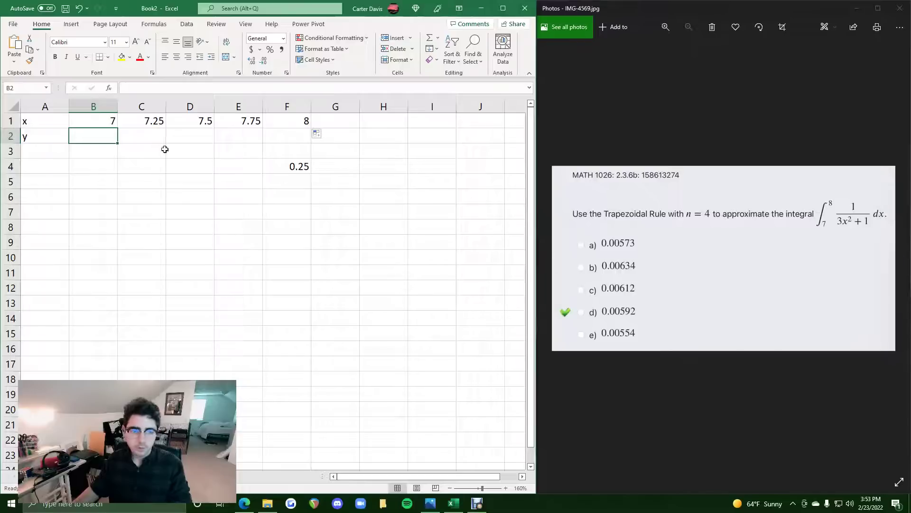
type("=")
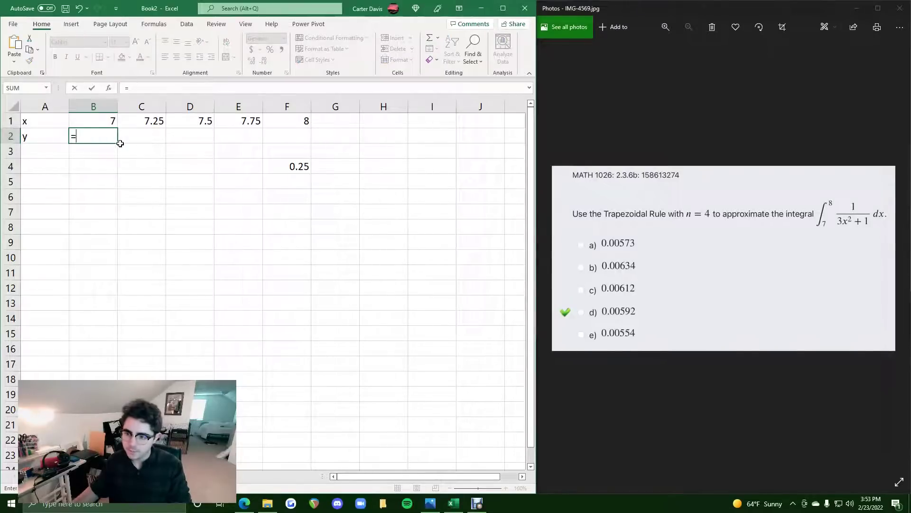
type("1")
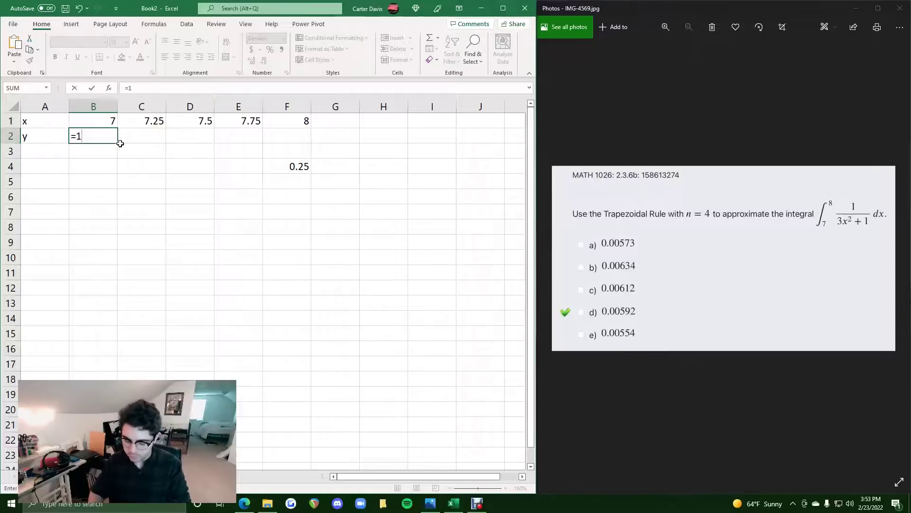
type("/(3*")
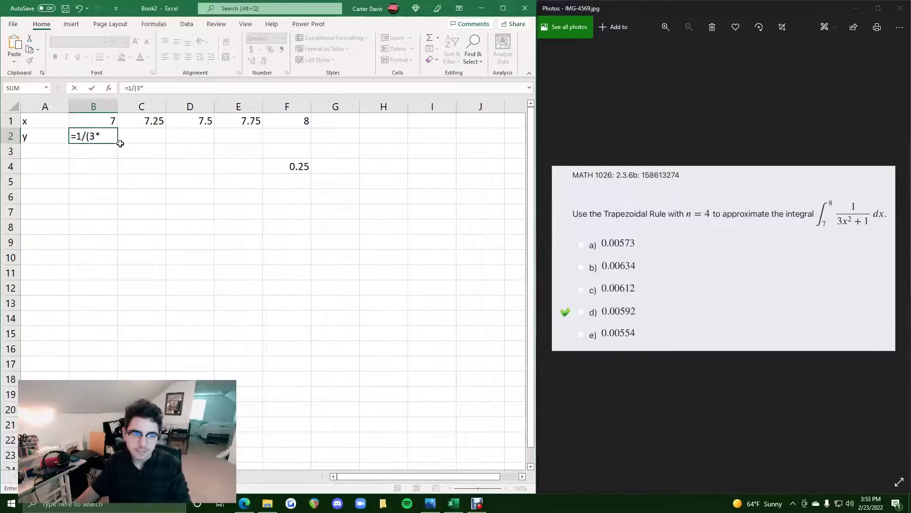
left_click(105, 123)
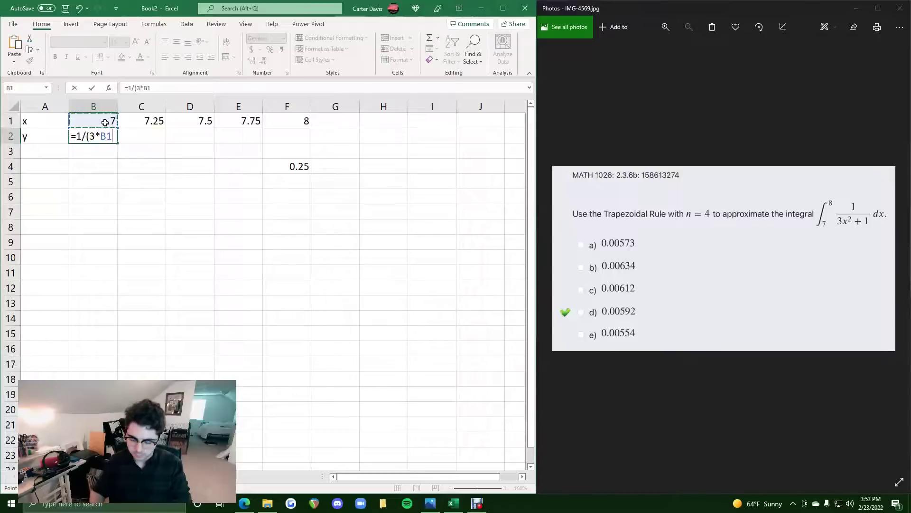
type("^2")
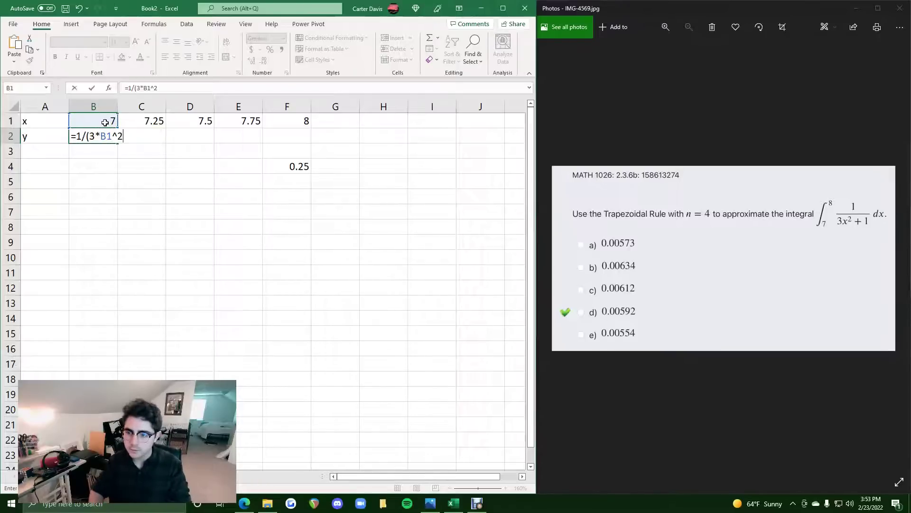
type("+1)")
key("Return")
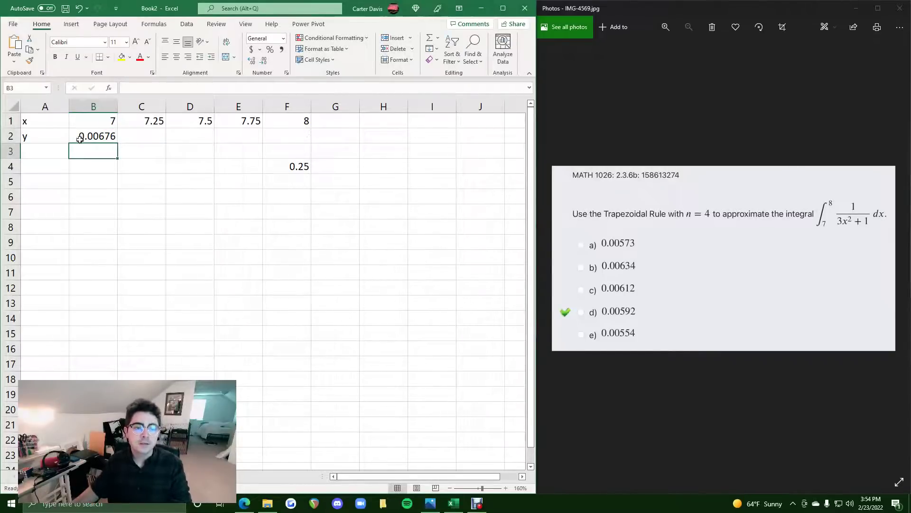
left_click(95, 138)
left_click_drag(117, 142, 291, 144)
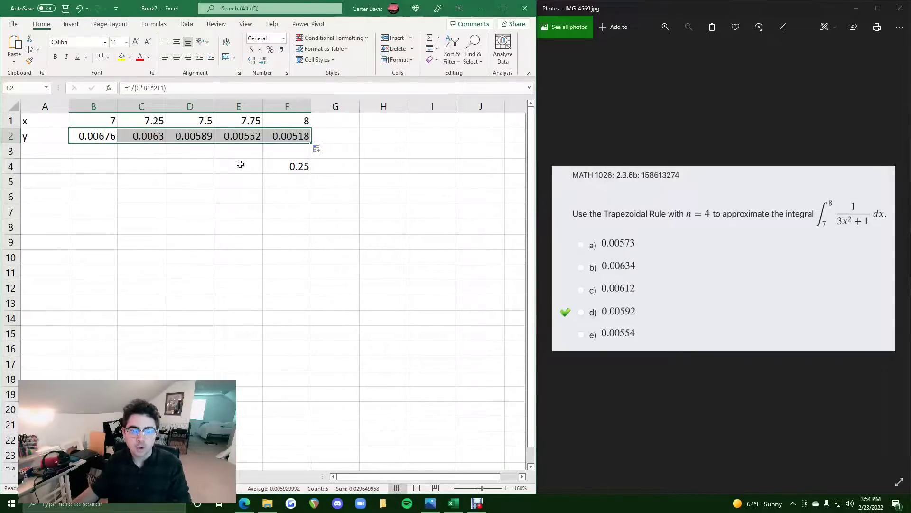
Step: Calculate the trapezoidal approximation in C6 with =.5*.25*(B2+2*(SUM(C2:E2))+F2)
left_click(133, 202)
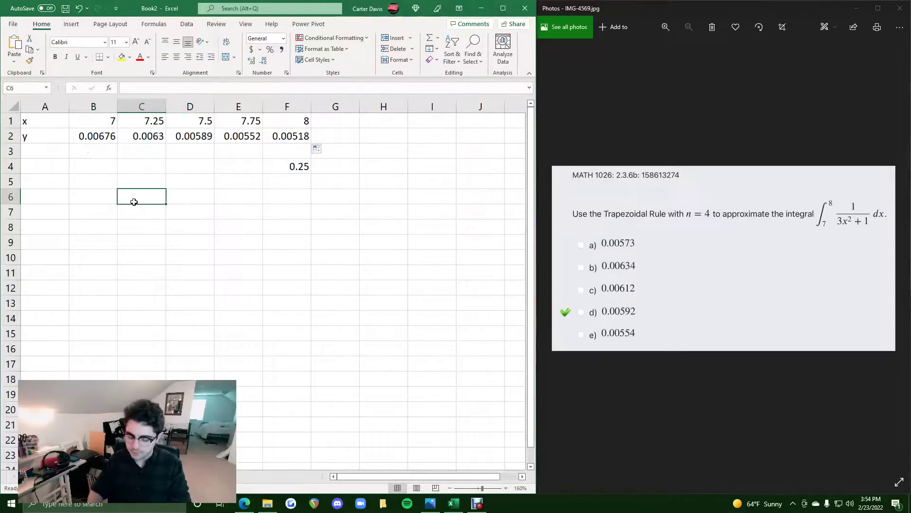
type("=.5*")
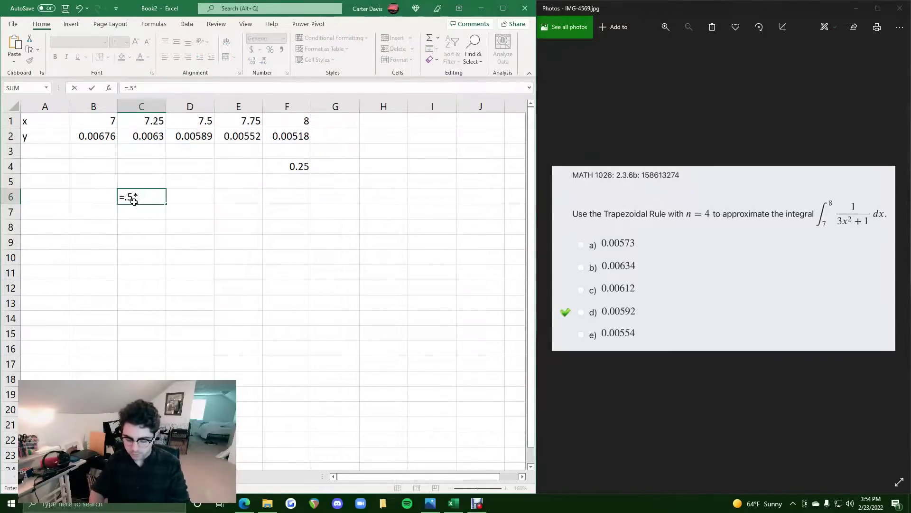
type(".25*(")
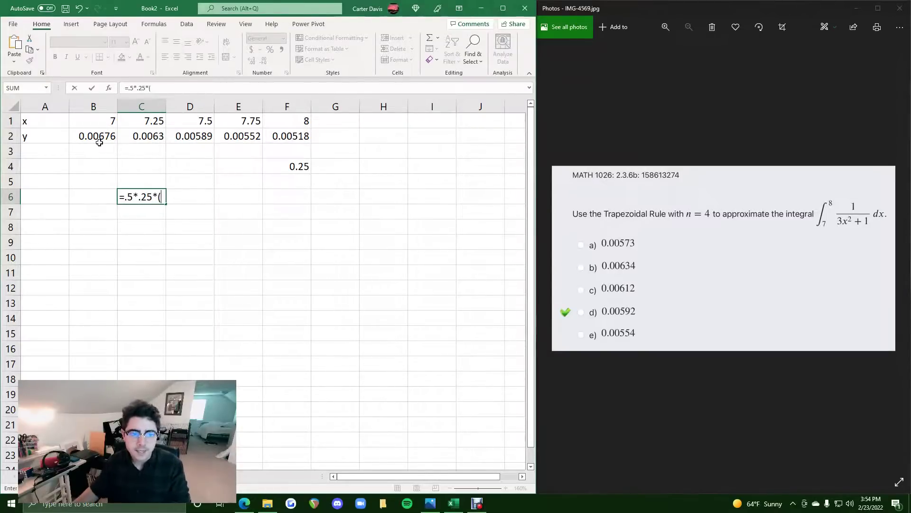
left_click(97, 137)
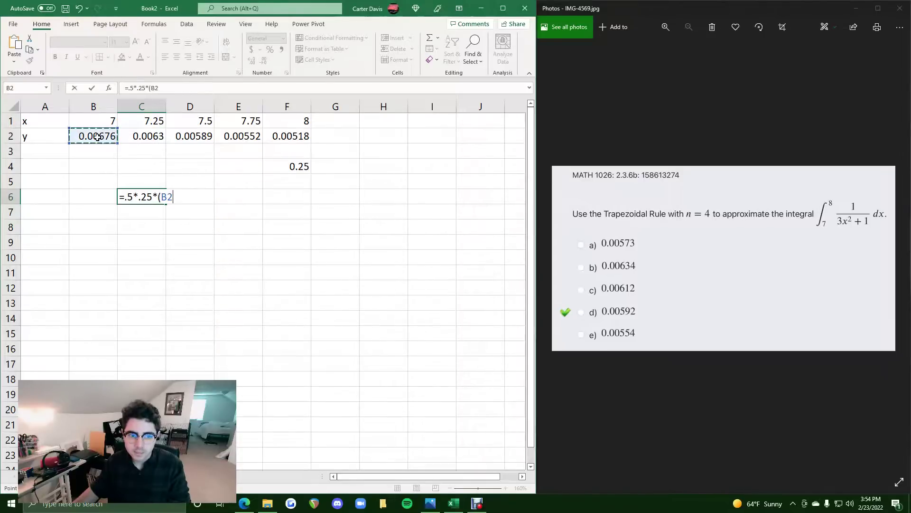
type("+2")
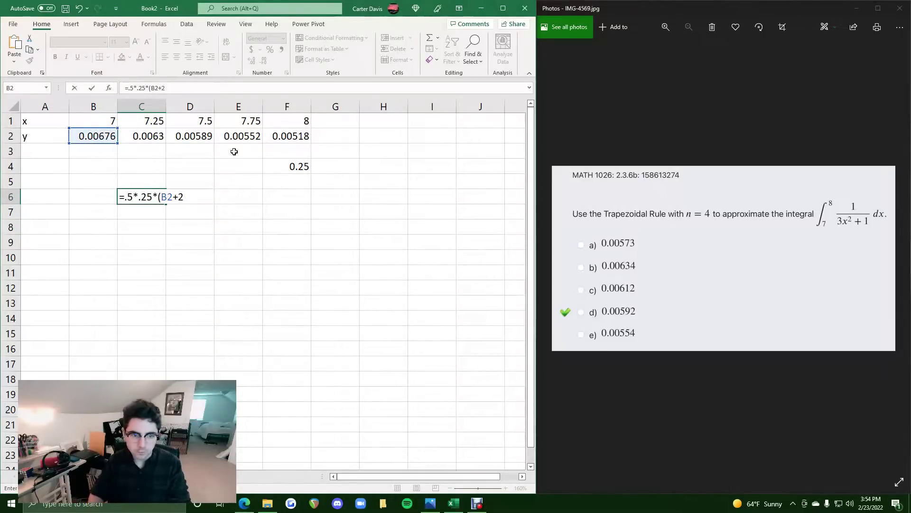
type("*(SUM")
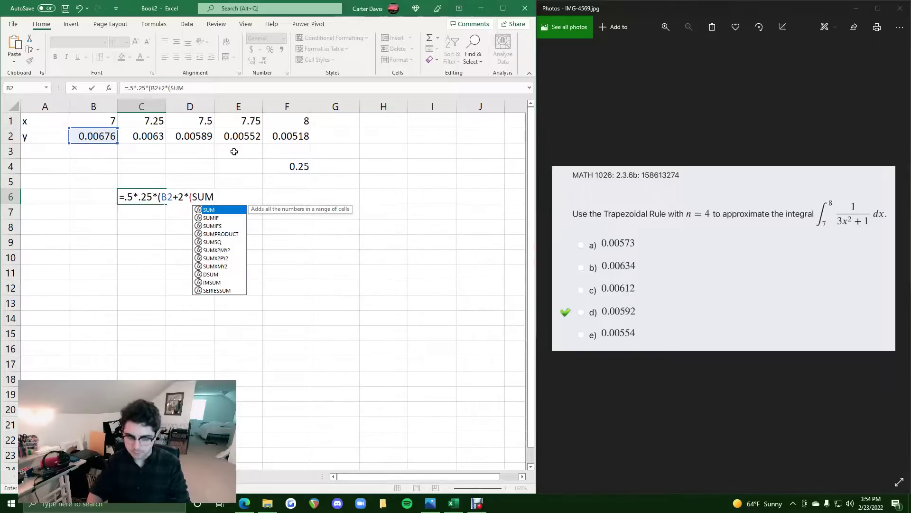
type("(")
left_click_drag(148, 137, 227, 134)
type("))")
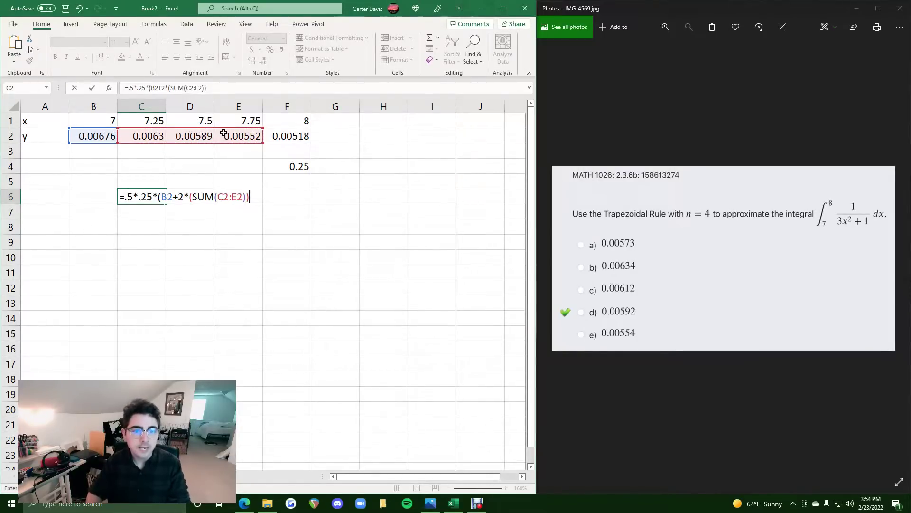
type("+")
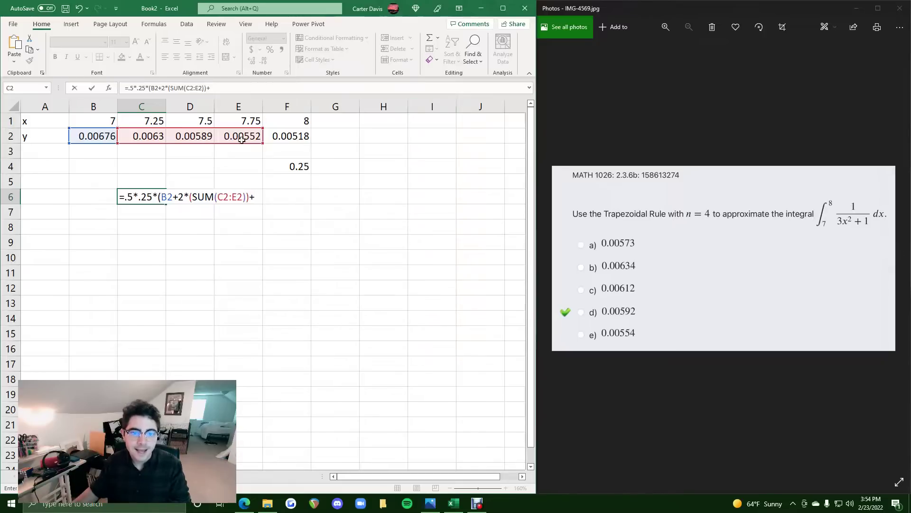
left_click(274, 140)
type(")")
key("Return")
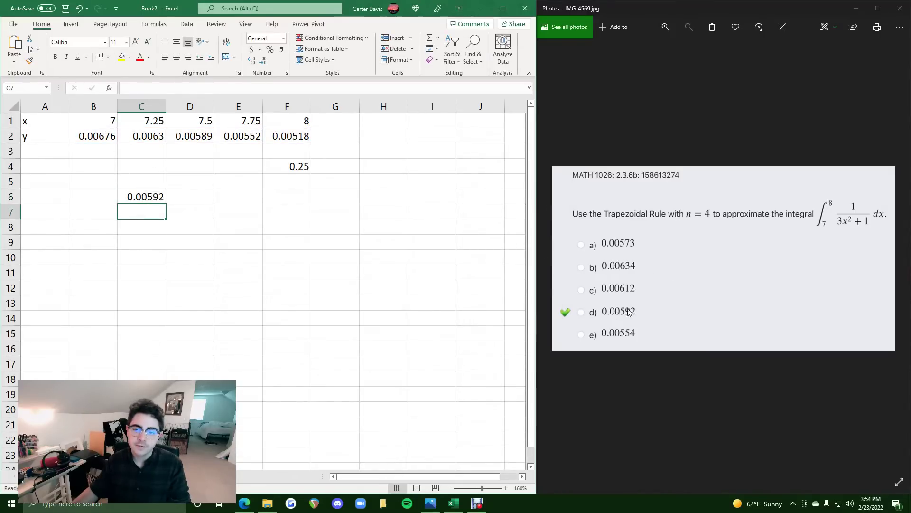
Step: Switch to the Photos window with the problem image
left_click(684, 236)
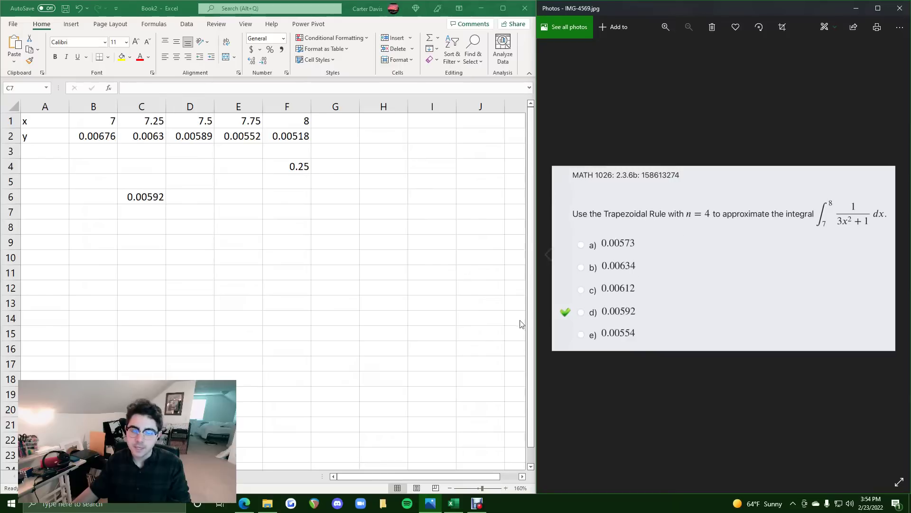